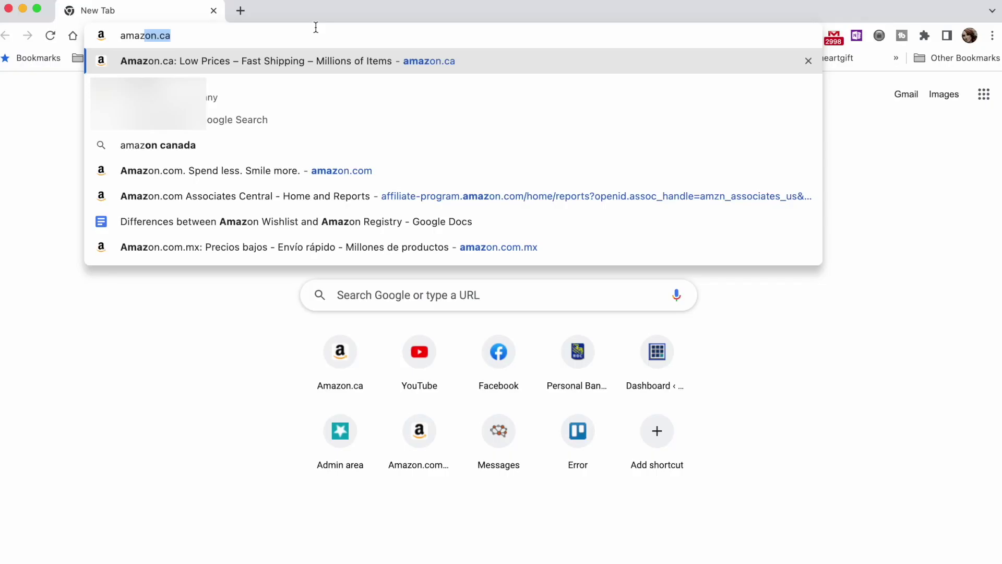
# - Switch from Amazon.ca to the amazon.com store and show the Account & Lists menu
pyautogui.press('Return')
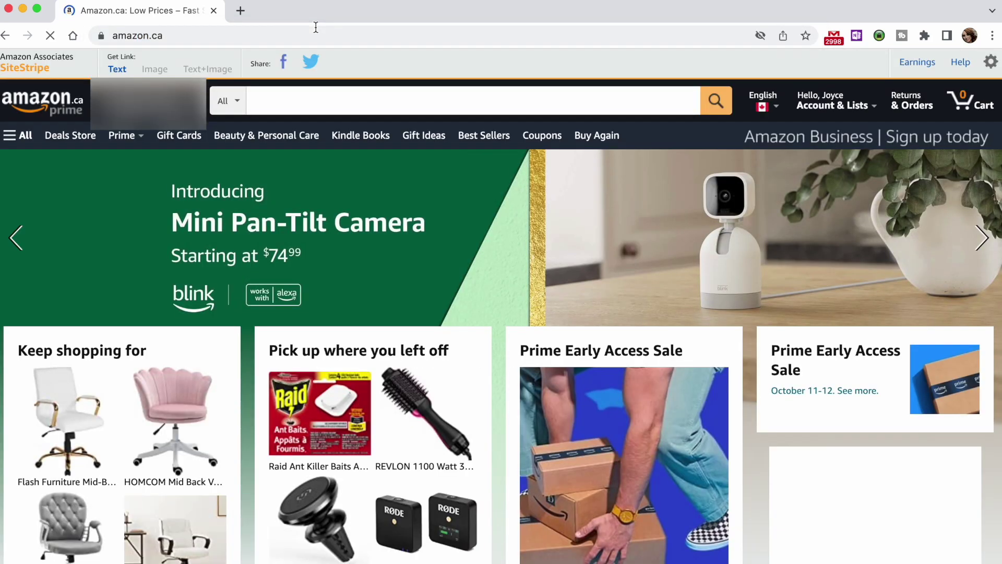
pyautogui.click(316, 27)
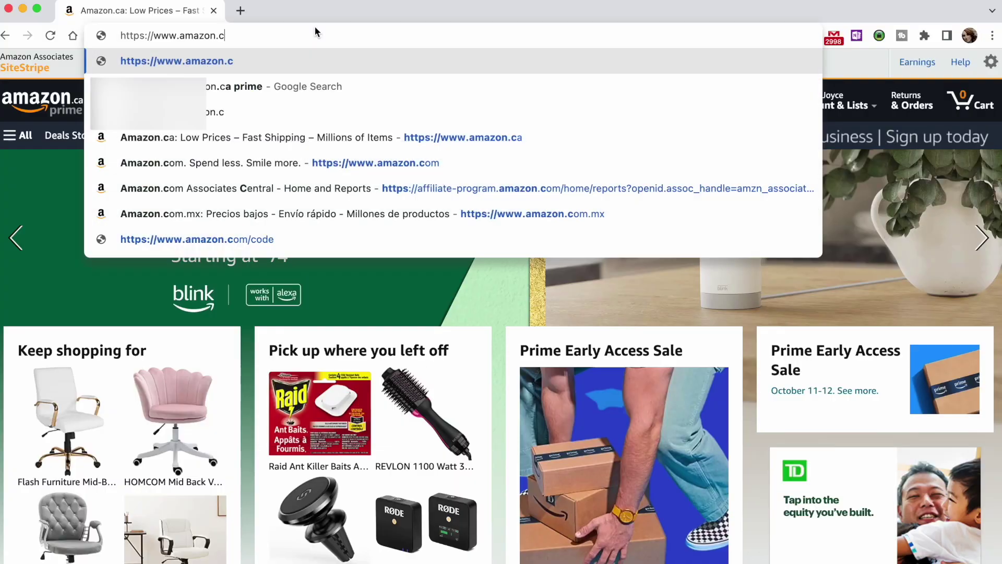
pyautogui.write('om')
pyautogui.press('Return')
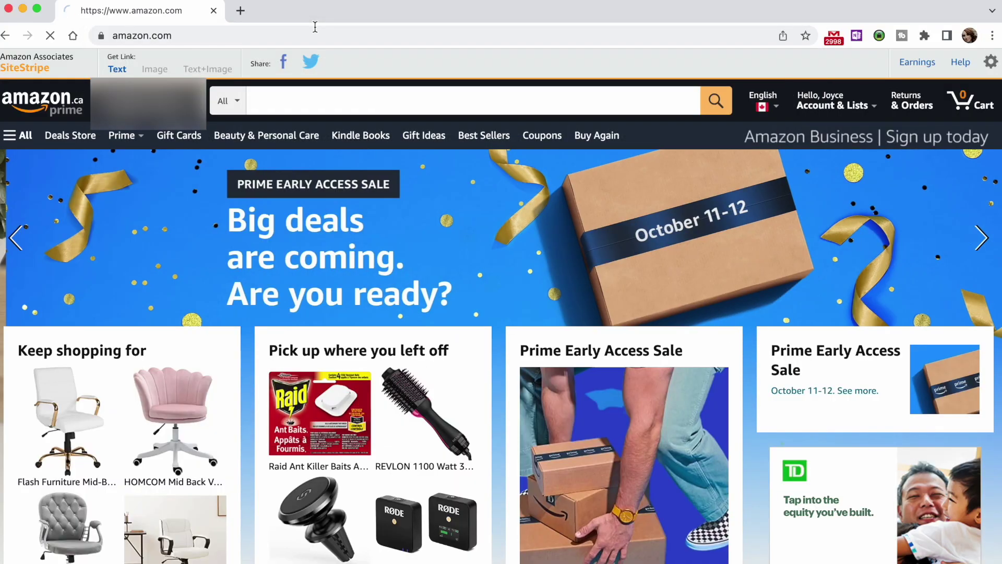
pyautogui.moveTo(861, 107)
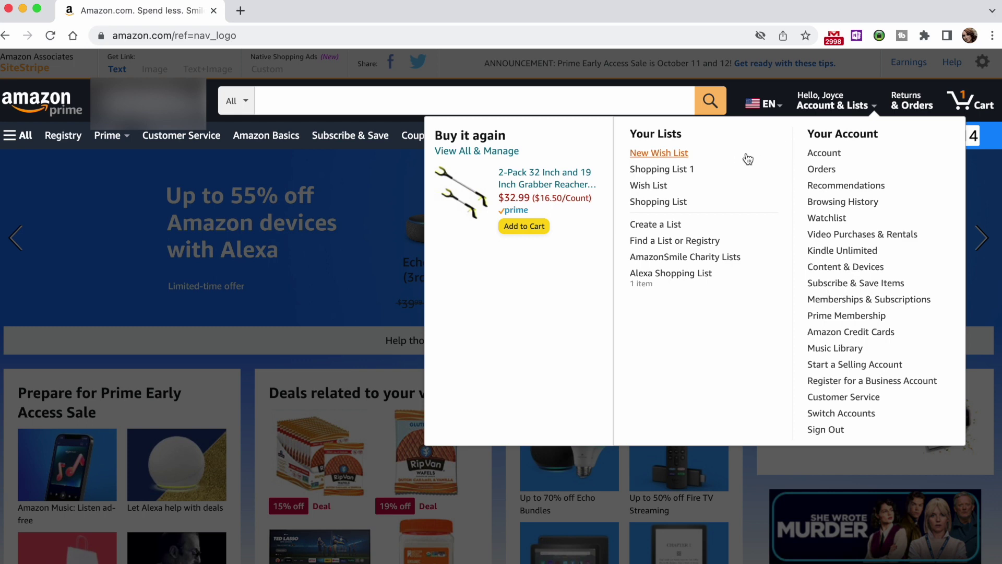
# - From the wish lists page, create a new list named 'Entrepreneur Mommie'
pyautogui.click(679, 154)
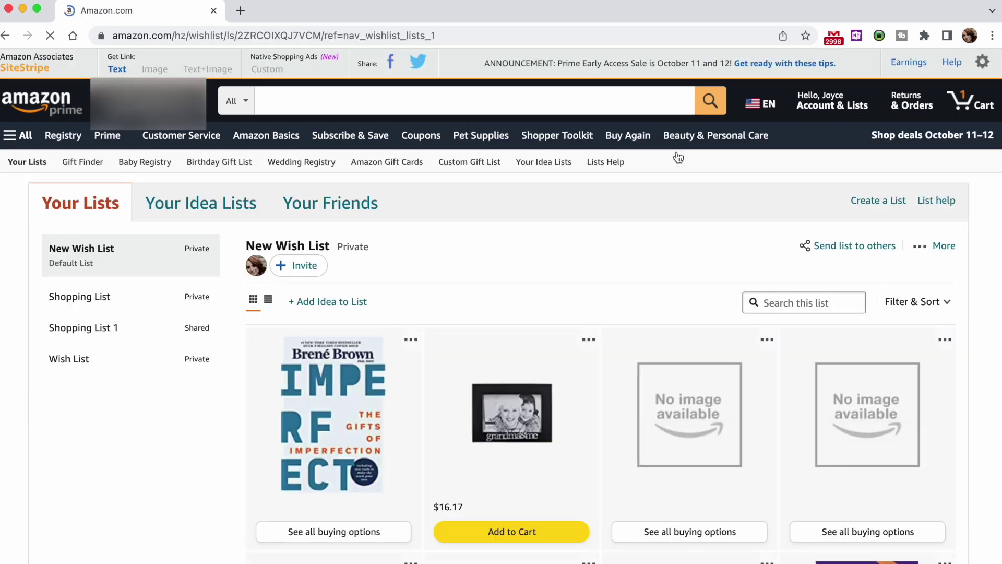
pyautogui.click(875, 201)
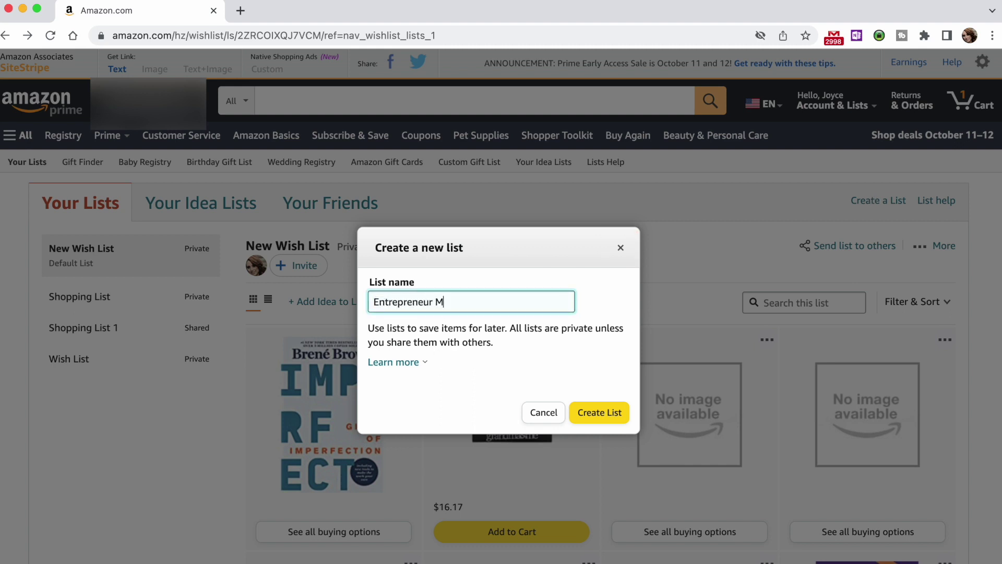
pyautogui.click(619, 413)
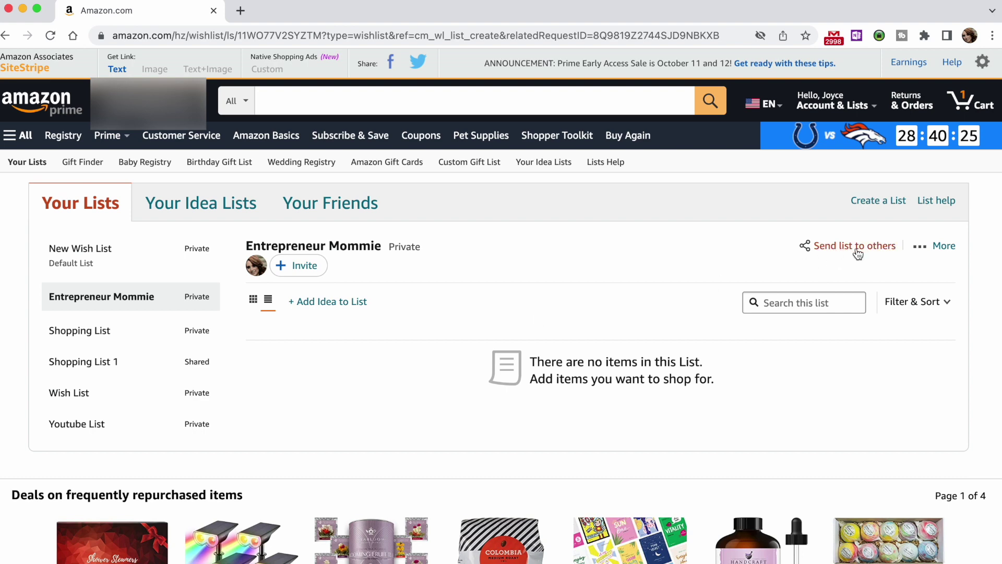
# - Copy a View Only share link for the Entrepreneur Mommie list
pyautogui.click(858, 253)
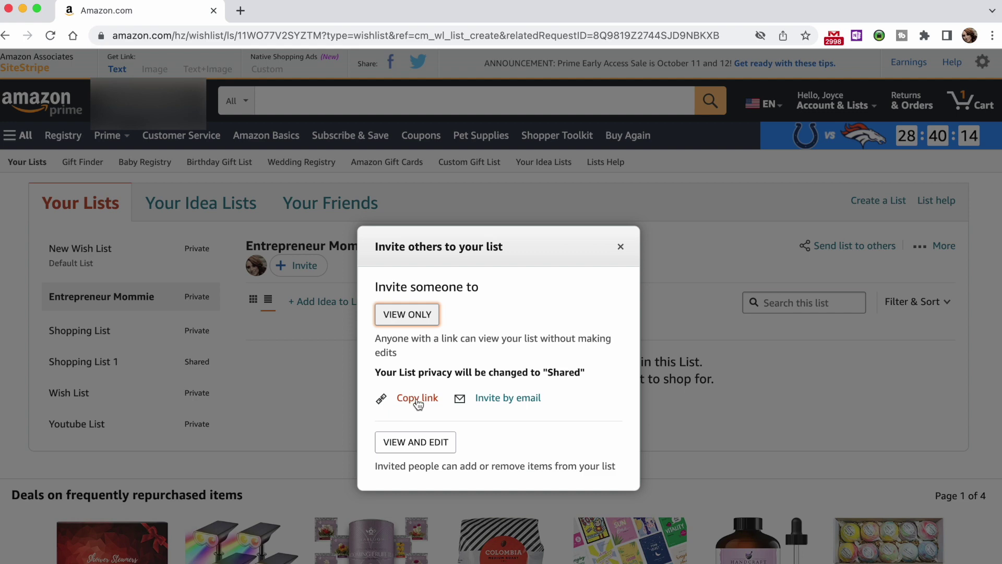
pyautogui.click(418, 399)
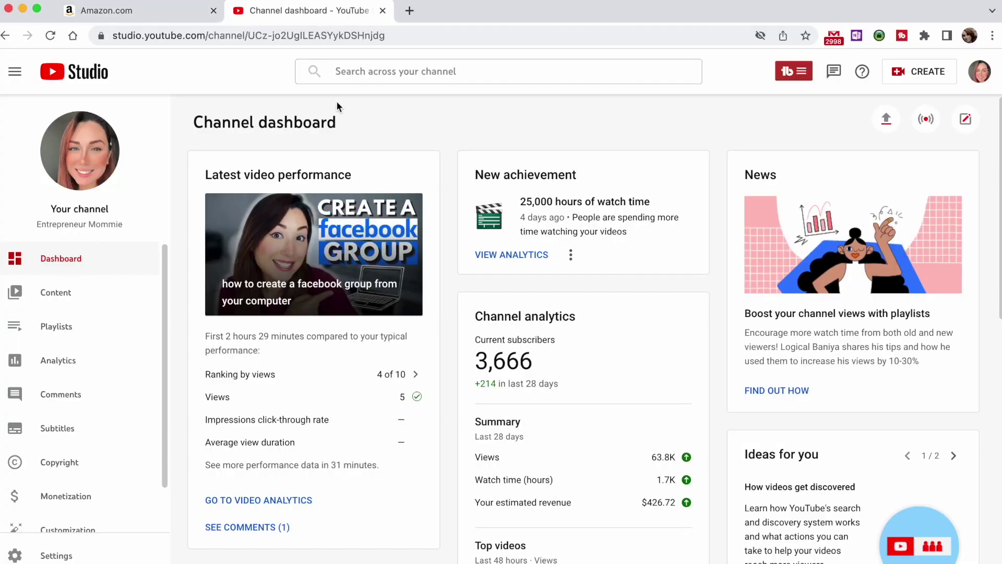
# - Open the details editor for 'how to create a facebook group from your computer' from Content
pyautogui.click(116, 288)
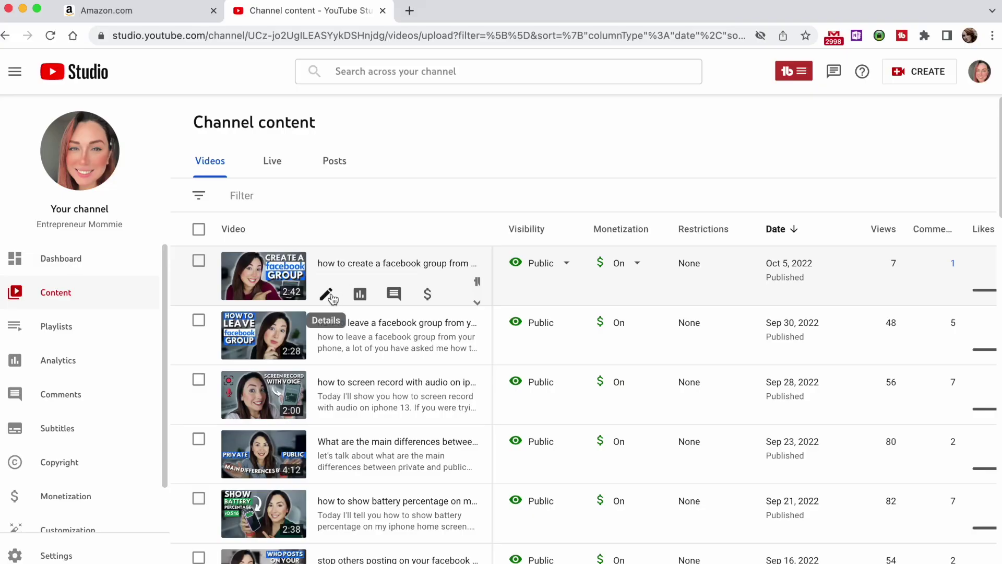
pyautogui.click(329, 293)
pyautogui.scroll(-2, 354, 317)
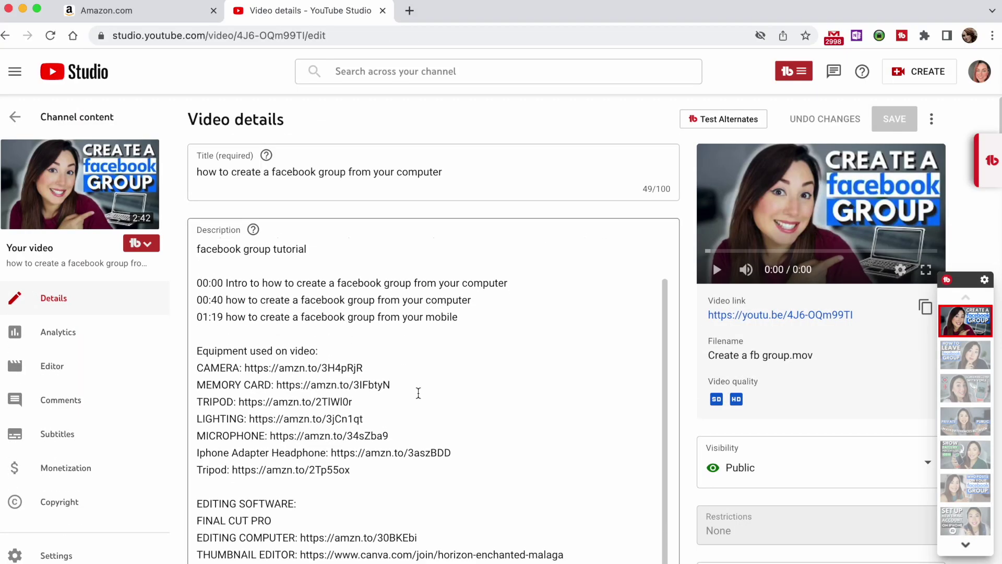
pyautogui.scroll(-1, 419, 393)
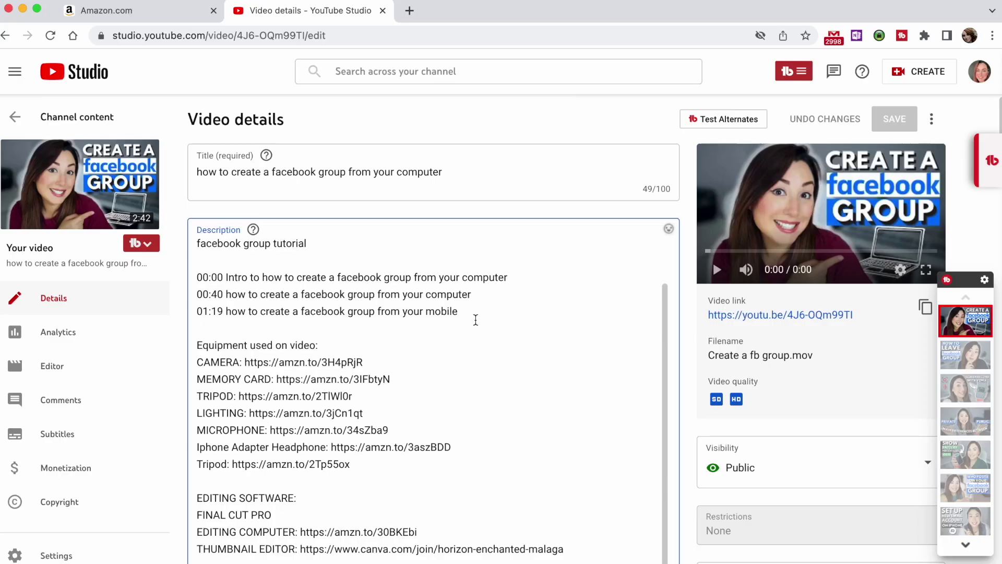
# - Below the 01:19 timestamp, add 'If you'd like to get me something for Christmas here is my wishlist'
pyautogui.click(476, 320)
pyautogui.press('Return')
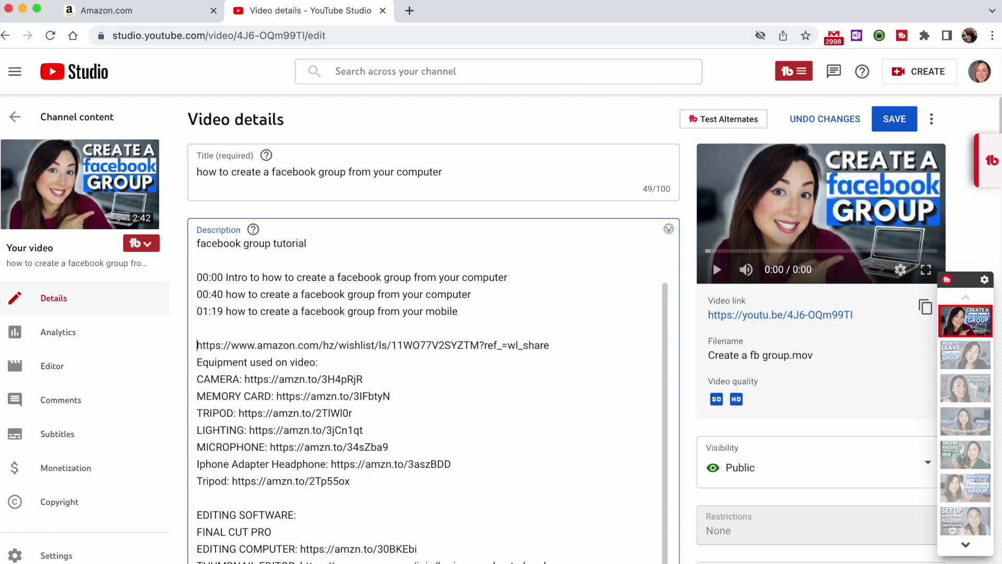
pyautogui.press('Return')
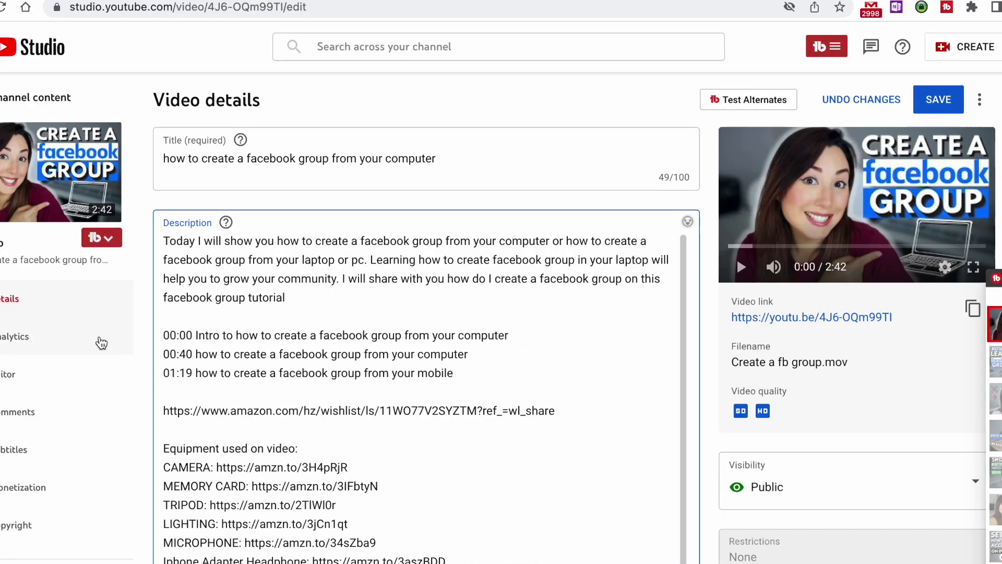
pyautogui.write("If you'd like m")
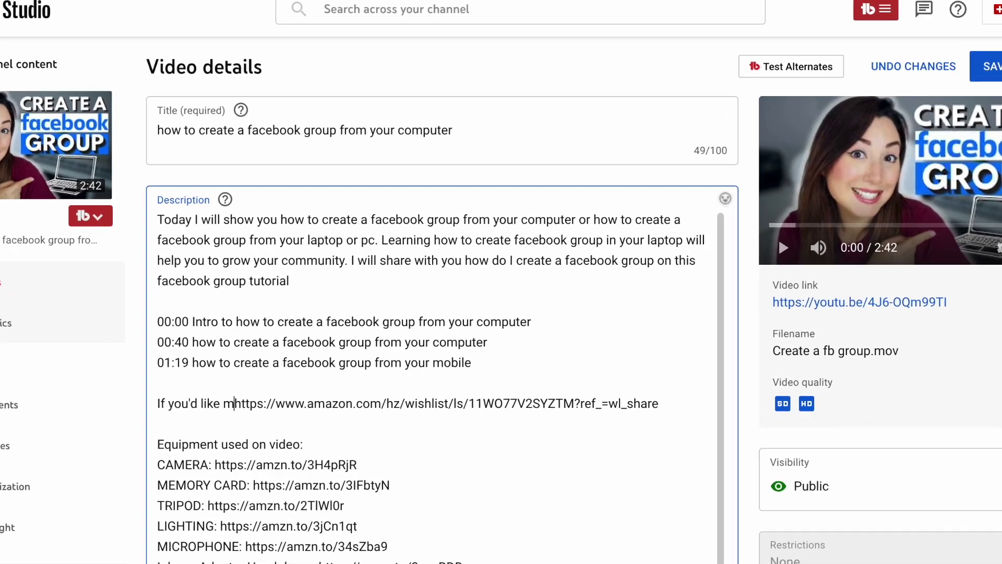
pyautogui.press('BackSpace')
pyautogui.write('to get me something for ')
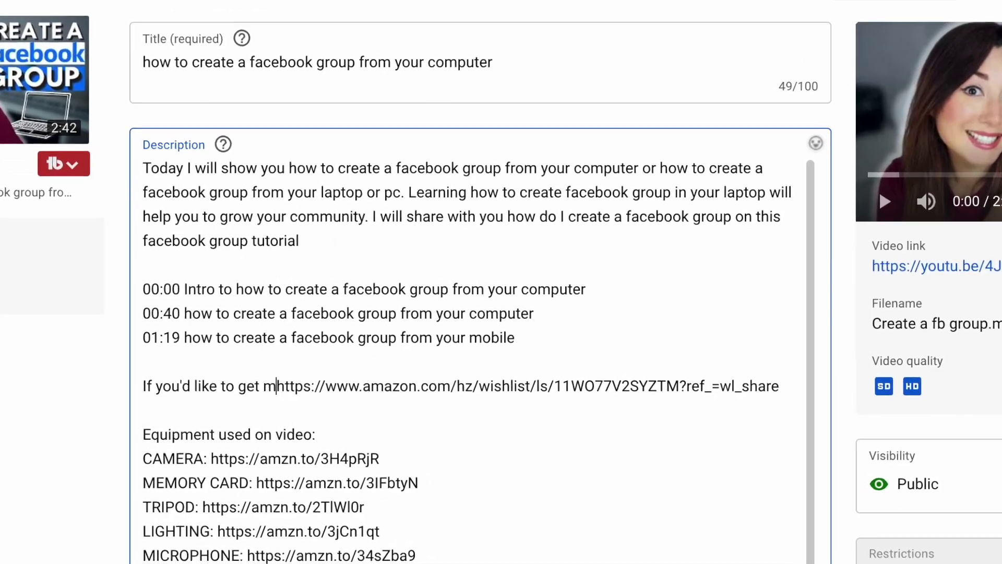
pyautogui.write('Christmas here is my ')
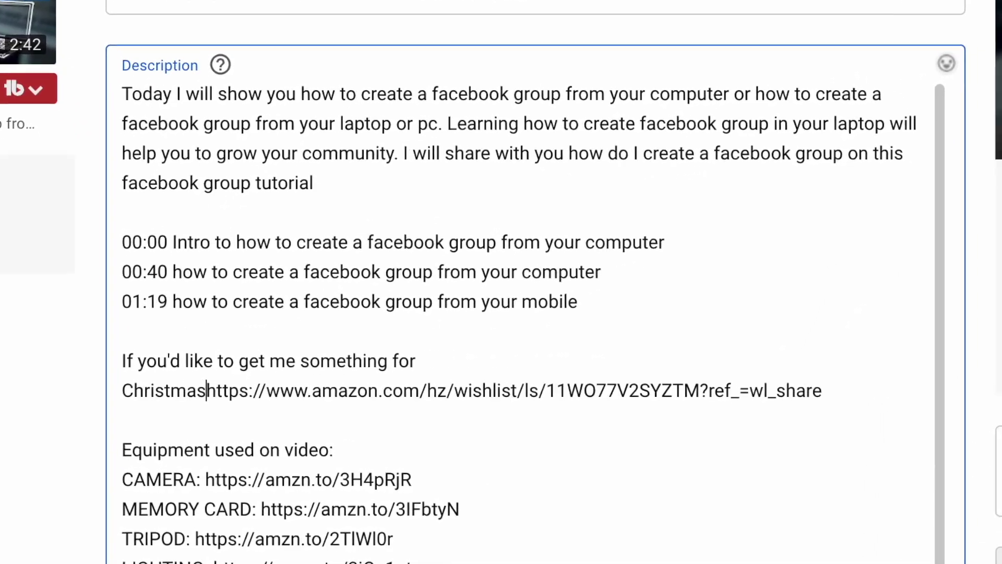
pyautogui.write('wishlist')
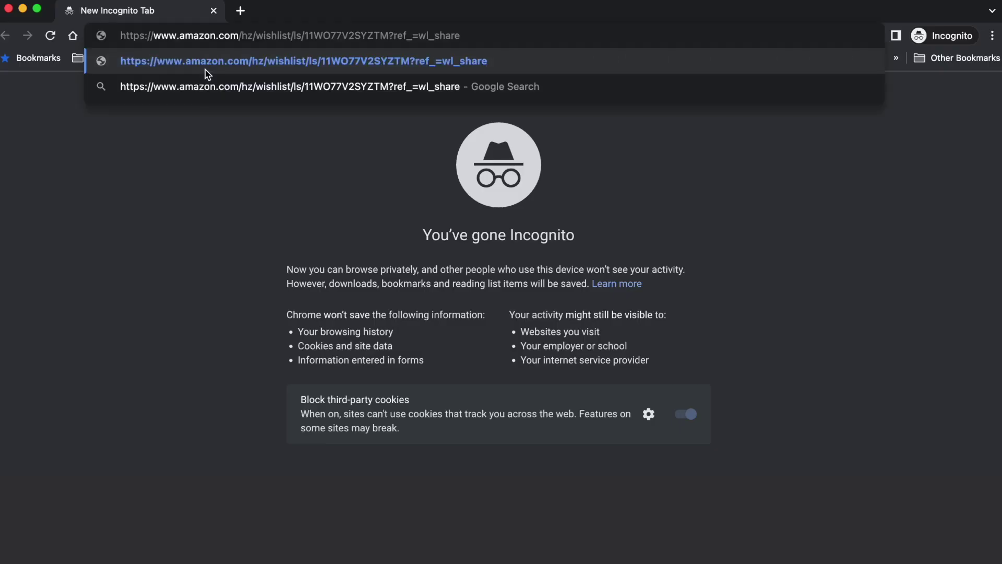
# - Load the shared Entrepreneur Mommie list link in an incognito window and scroll through its items
pyautogui.press('Return')
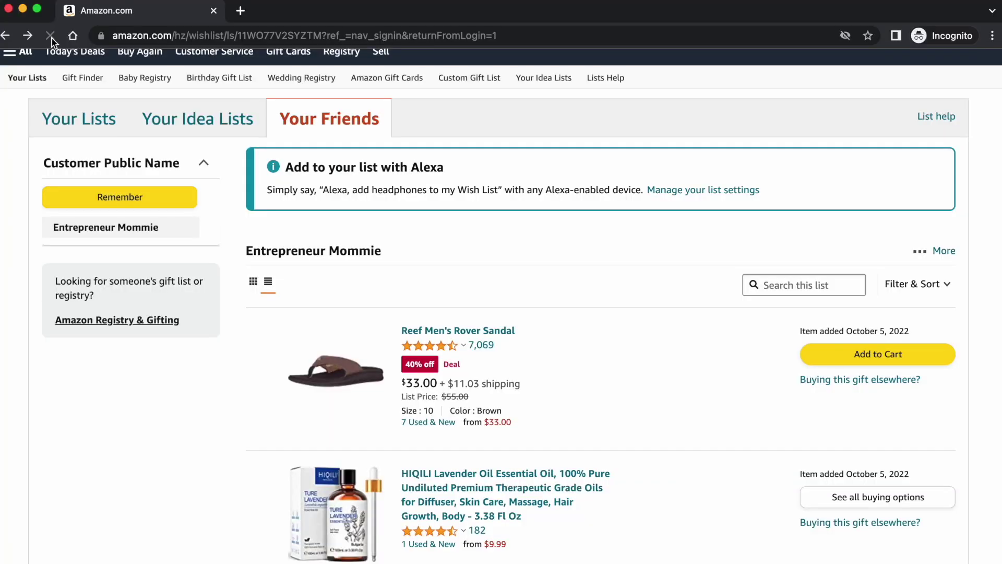
pyautogui.scroll(-1, 686, 364)
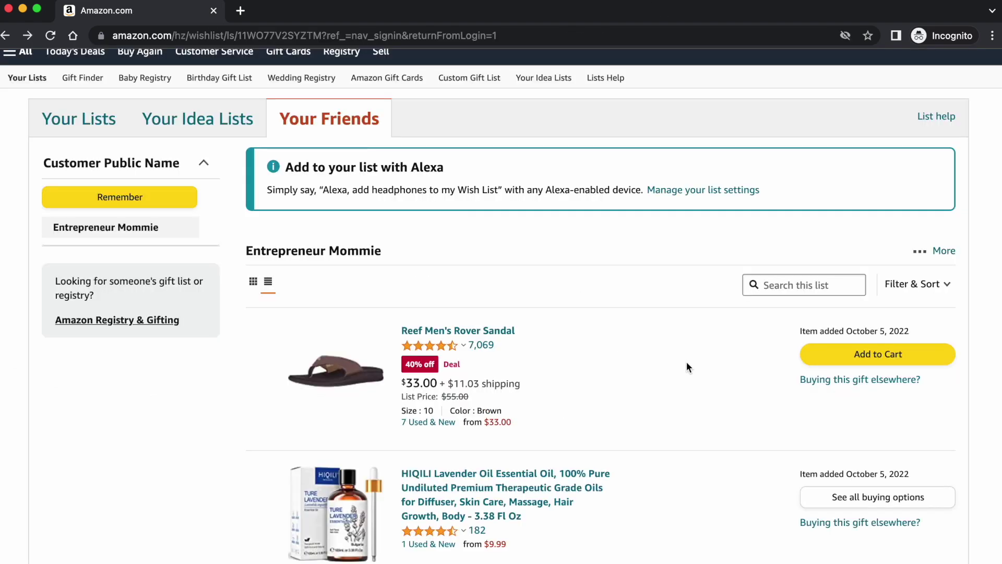
# - Add the Reef Men's Rover Sandal ($33.00) to the cart and proceed to checkout
pyautogui.scroll(-1, 687, 365)
pyautogui.click(877, 319)
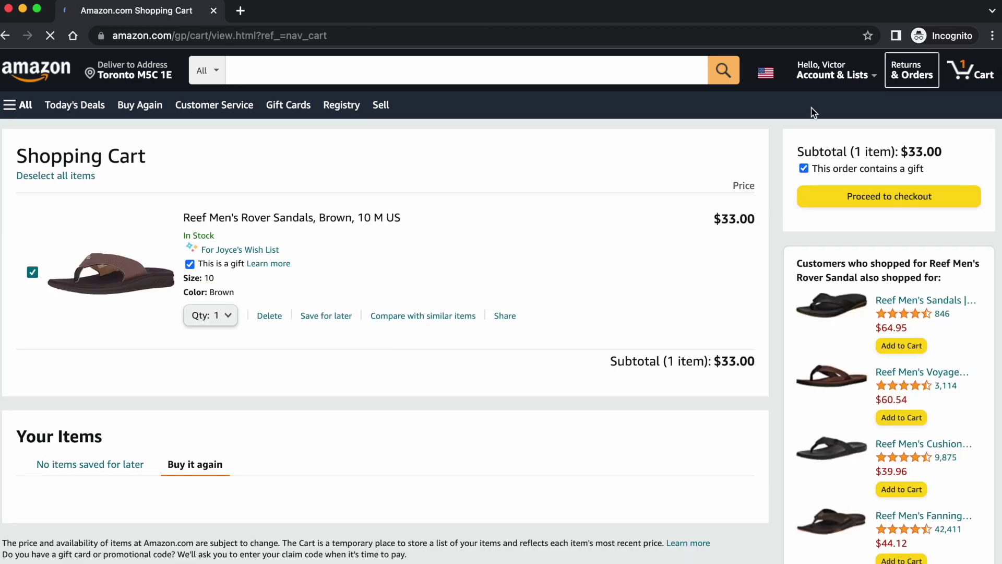
pyautogui.click(851, 204)
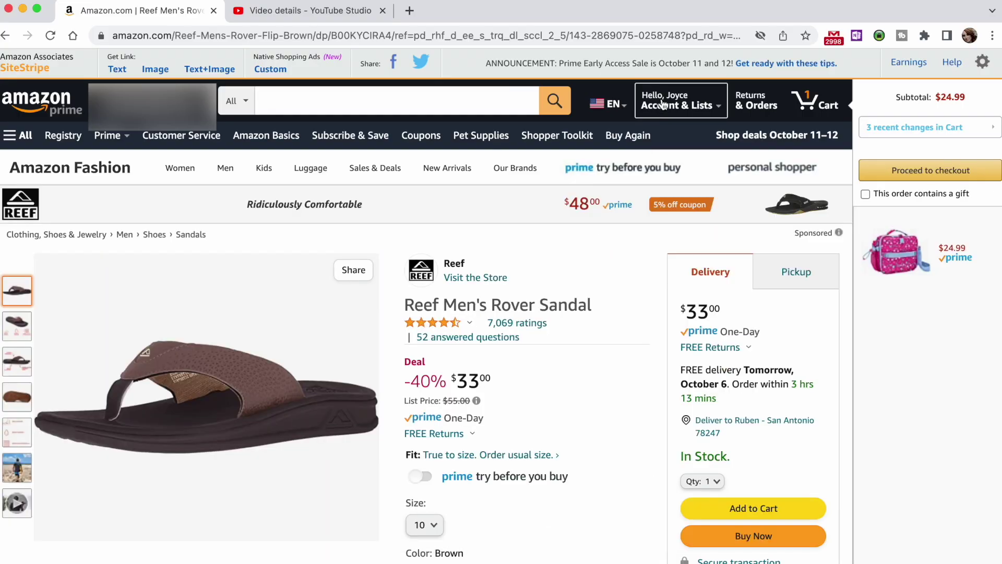
# - In Manage list for Entrepreneur Mommie, choose the saved account address as shipping address and save
pyautogui.moveTo(663, 103)
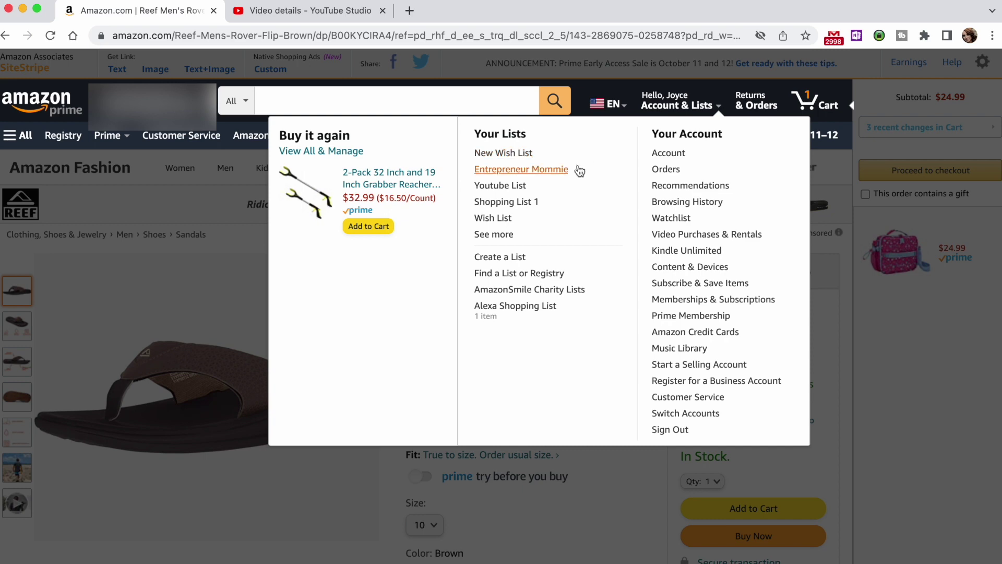
pyautogui.click(522, 169)
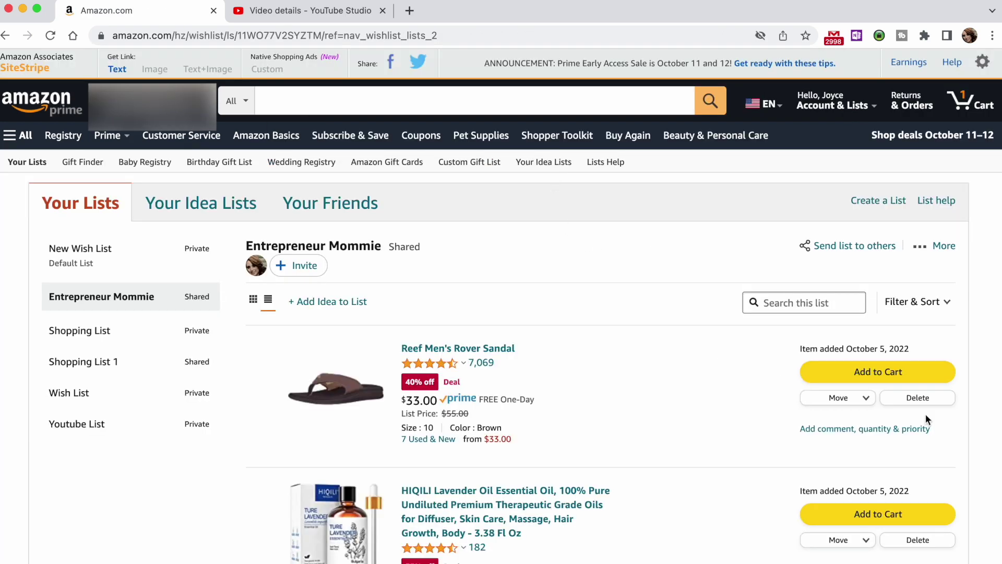
pyautogui.click(944, 249)
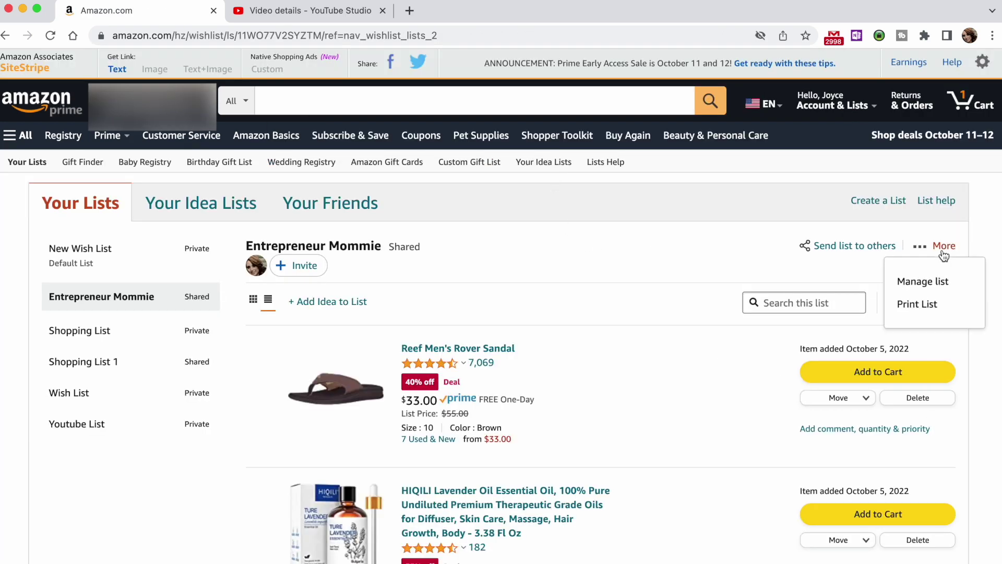
pyautogui.click(931, 283)
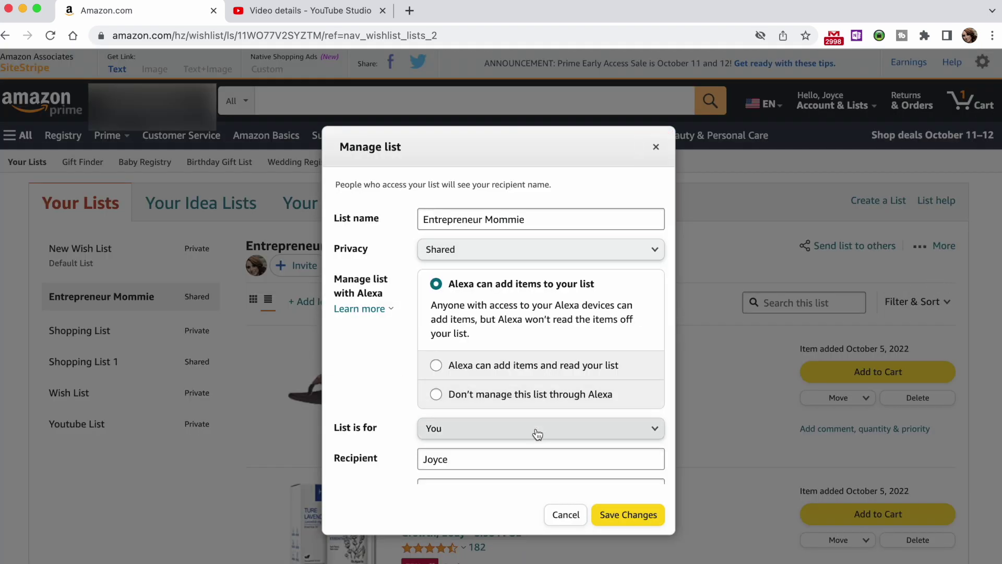
pyautogui.scroll(-4, 538, 435)
pyautogui.click(537, 420)
pyautogui.click(537, 435)
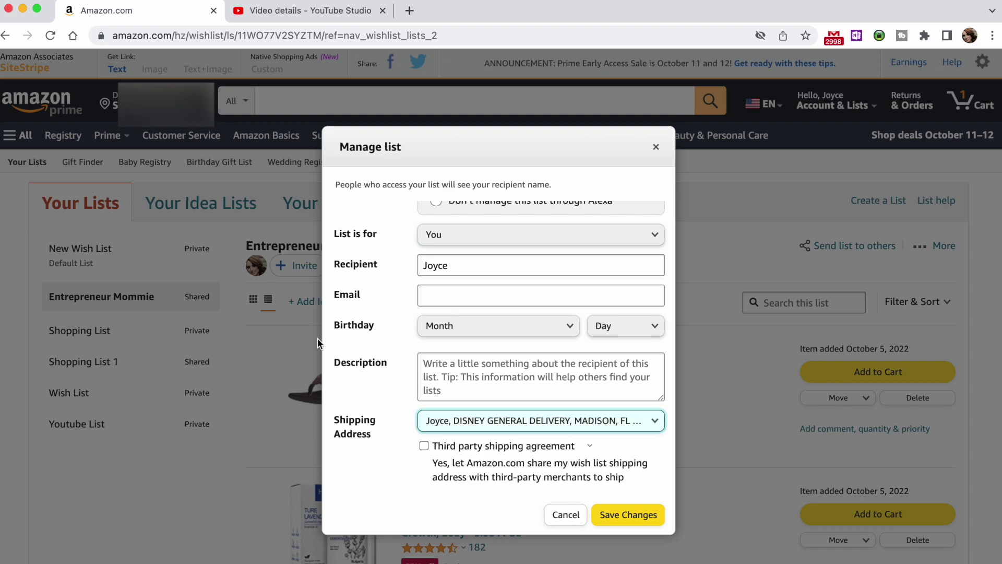
pyautogui.click(632, 523)
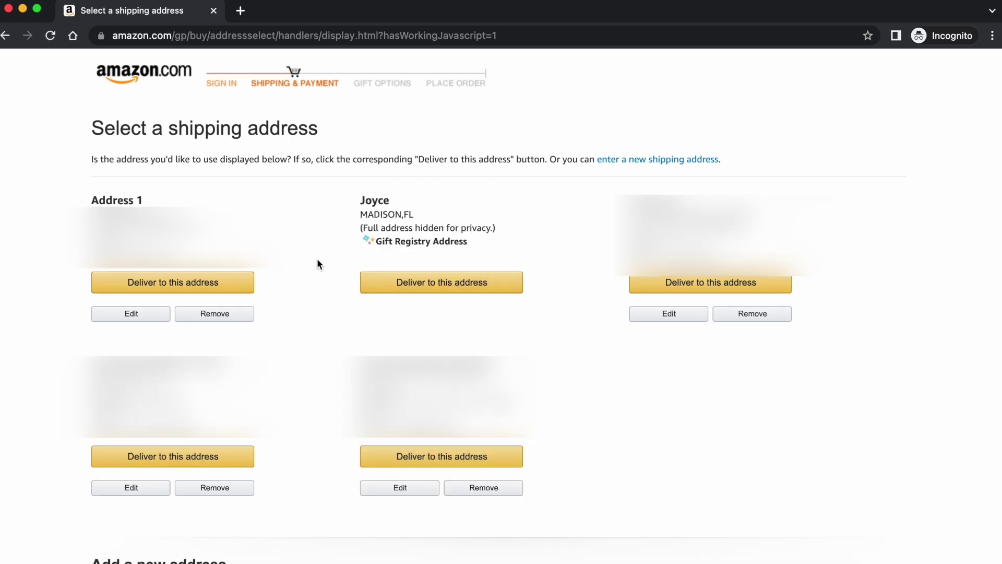
# - Deliver the gift order to the list owner's Gift Registry Address
pyautogui.click(454, 280)
pyautogui.click(454, 281)
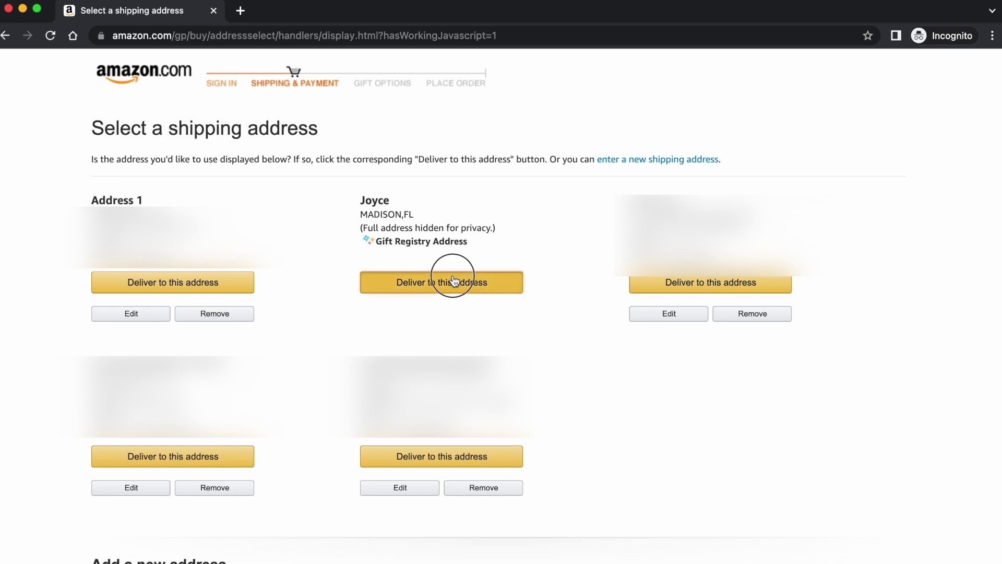